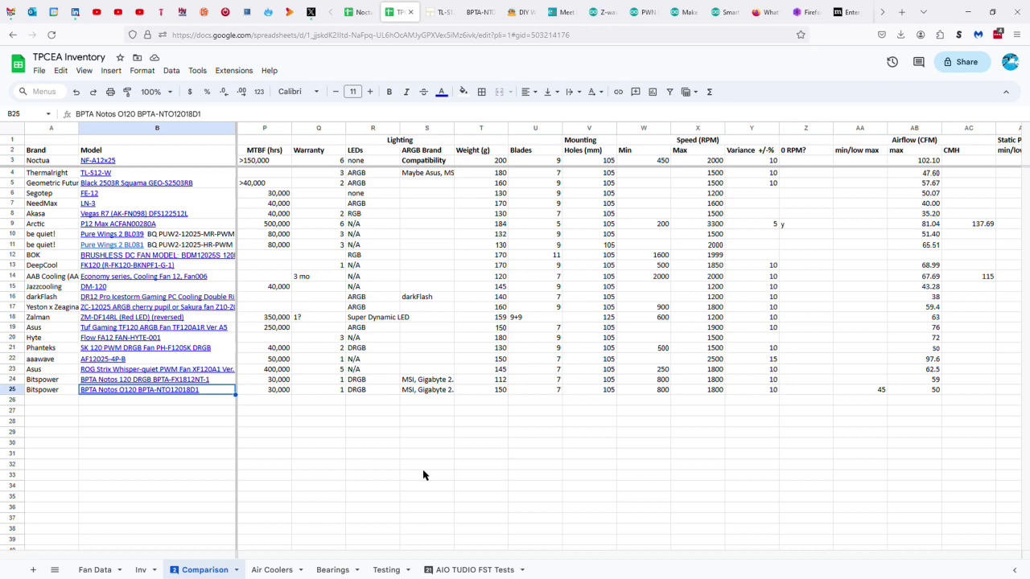
- Review the description, frame and blade colors, and price of the Bitspower Notos O120 fan in row 25
{"action": "key", "text": "Right"}
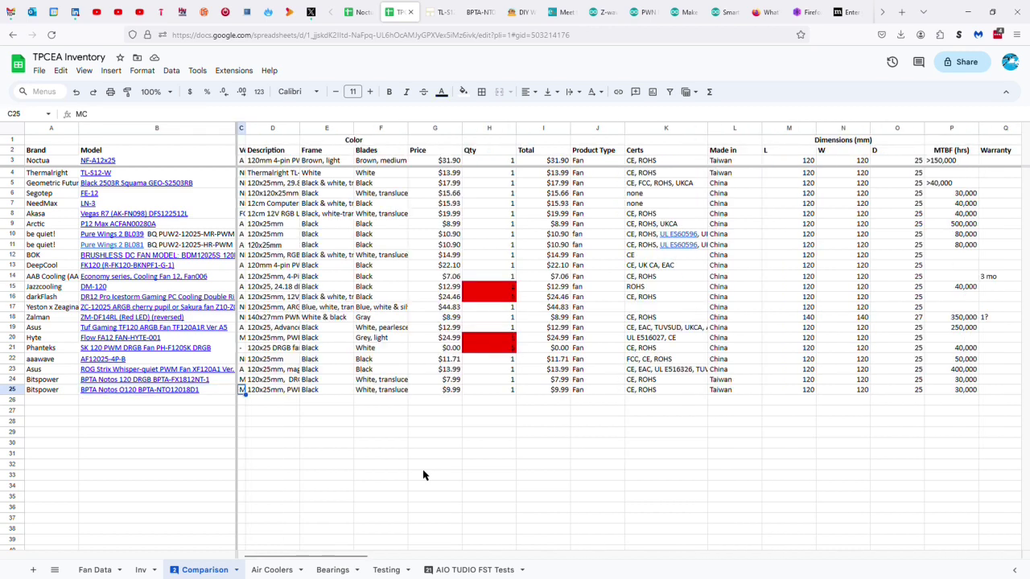
{"action": "key", "text": "Right"}
{"action": "key", "text": "Right"}
{"action": "key", "text": "Right"}
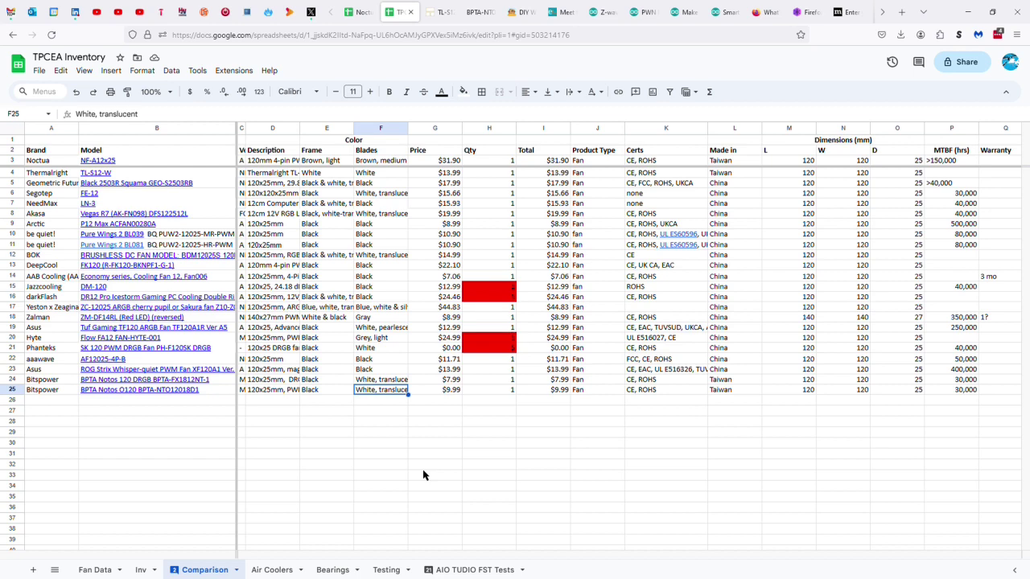
{"action": "key", "text": "Right"}
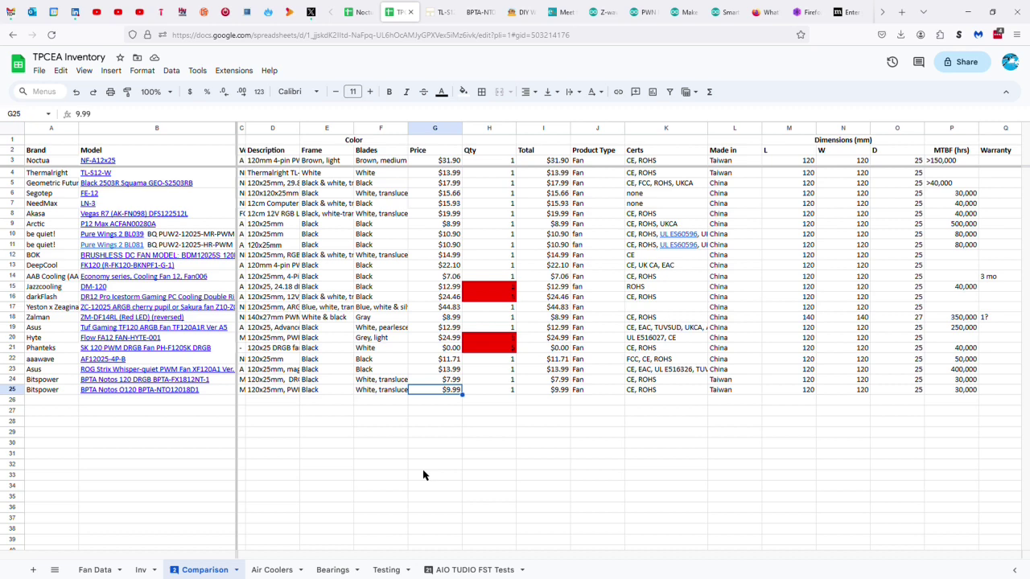
- Remove the leading "BPTA" from the row 25 model name so it reads "Notos O120 BPTA-NTO12018D1"
{"action": "key", "text": "Left"}
{"action": "key", "text": "Left"}
{"action": "key", "text": "Left"}
{"action": "key", "text": "Left"}
{"action": "key", "text": "Left"}
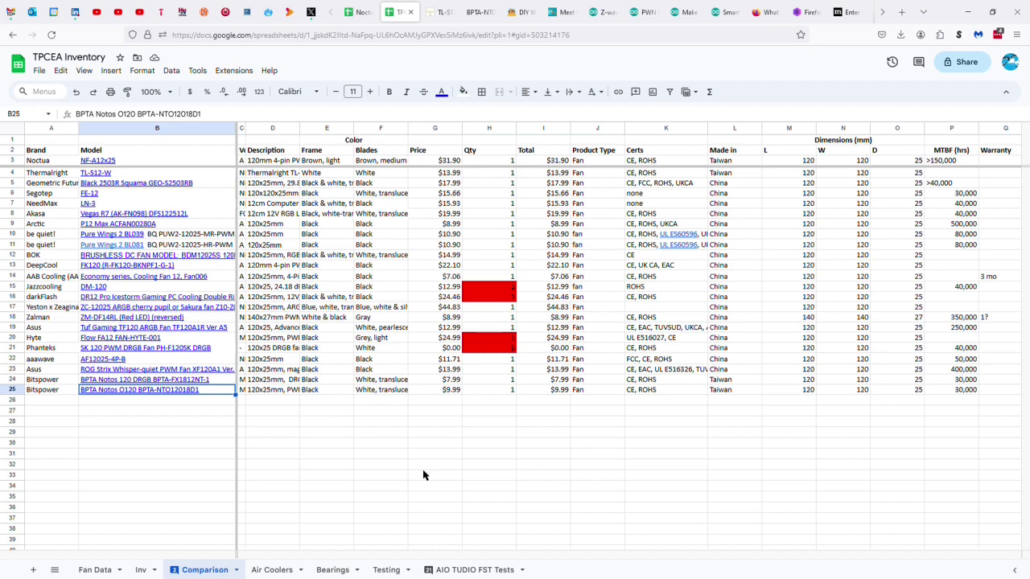
{"action": "key", "text": "Return"}
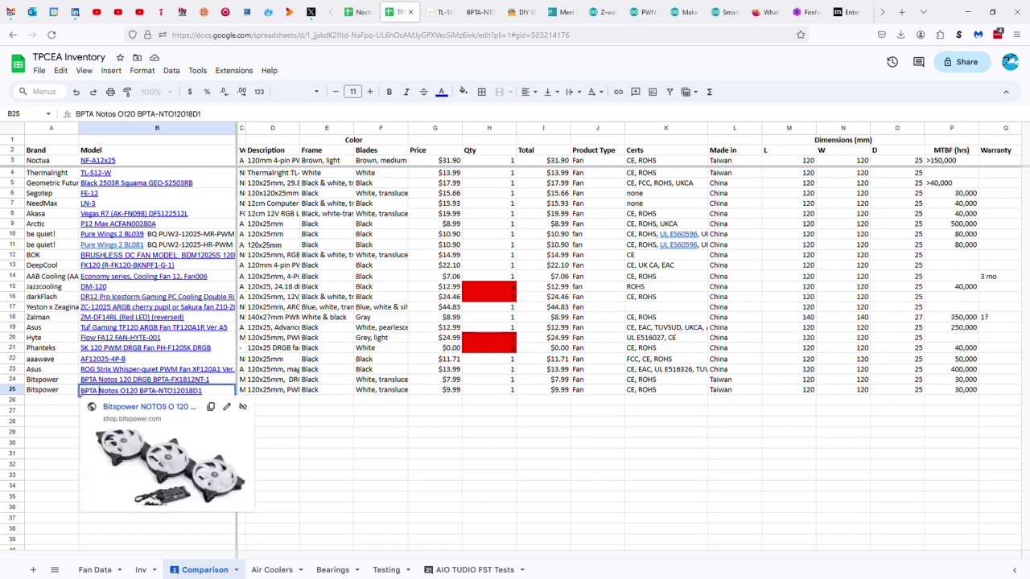
{"action": "key", "text": "BackSpace"}
{"action": "key", "text": "BackSpace"}
{"action": "key", "text": "BackSpace"}
{"action": "key", "text": "BackSpace"}
{"action": "key", "text": "BackSpace"}
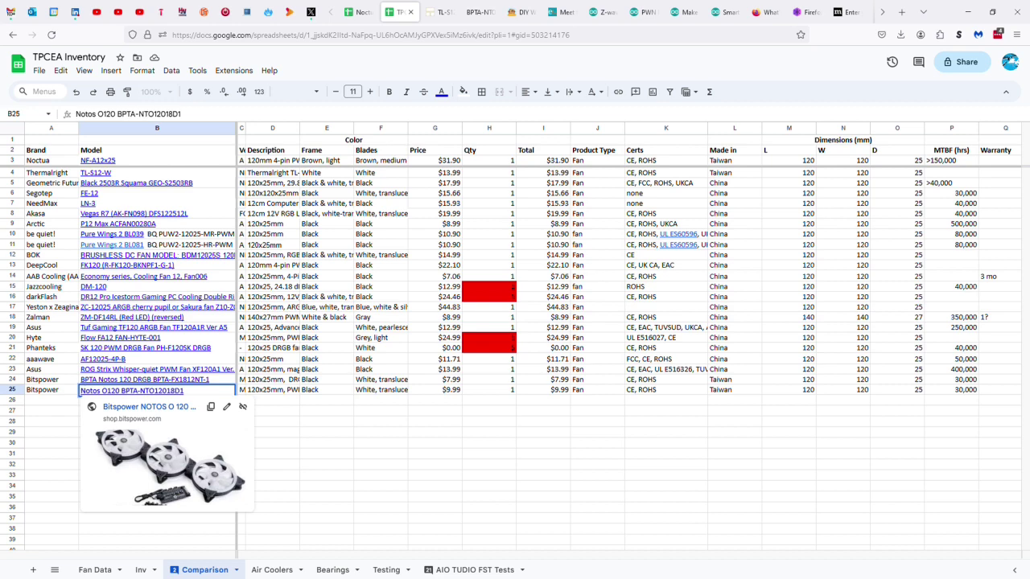
{"action": "key", "text": "Return"}
{"action": "key", "text": "Up"}
- Examine the Notos O120's description, colors, price, quantity, product type, certifications and country of manufacture
{"action": "key", "text": "Right"}
{"action": "key", "text": "Right"}
{"action": "key", "text": "Right"}
{"action": "key", "text": "Right"}
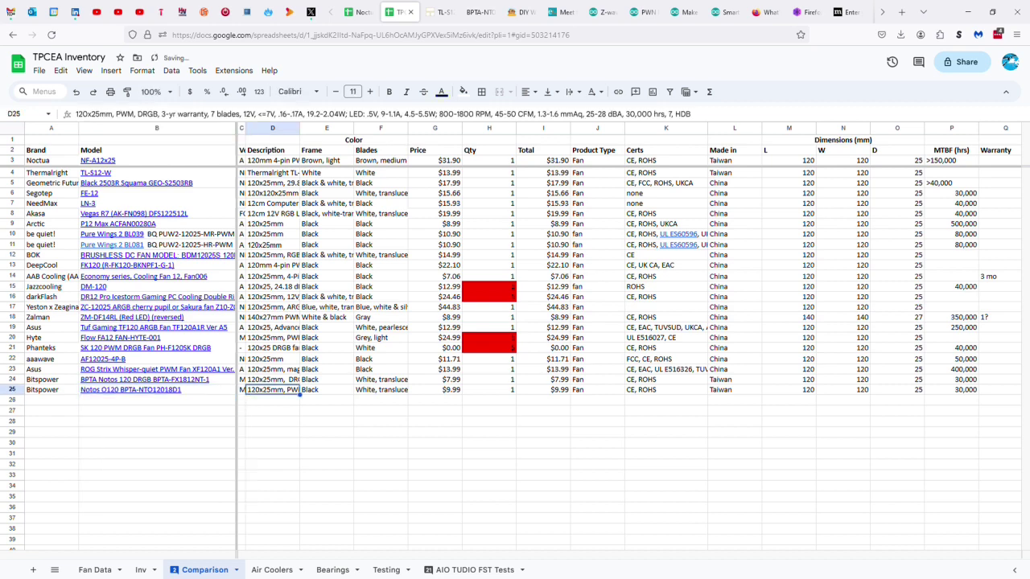
{"action": "key", "text": "Right"}
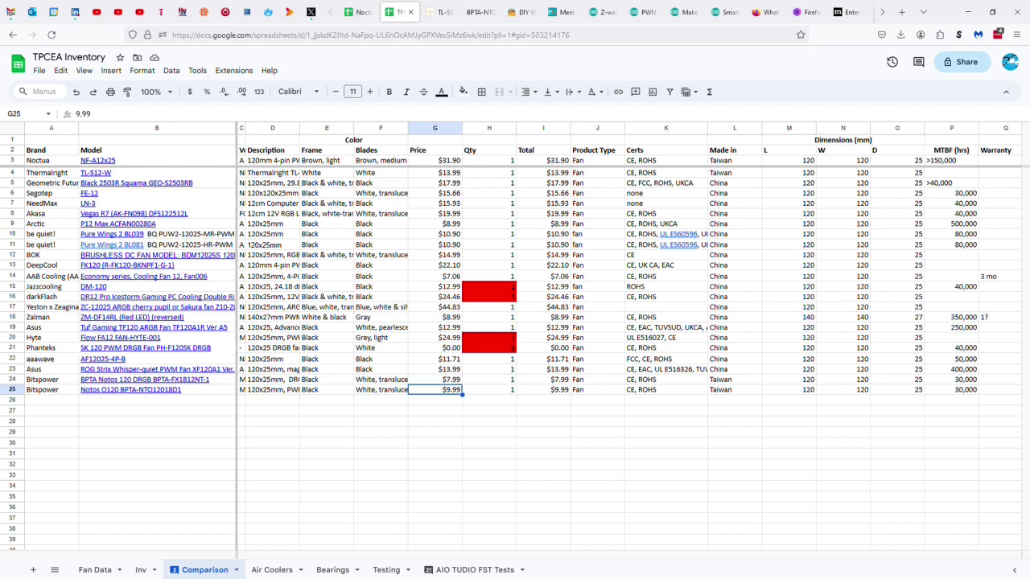
{"action": "left_click", "coordinate": [380, 390]}
{"action": "key", "text": "Right"}
{"action": "key", "text": "Right"}
{"action": "key", "text": "Right"}
{"action": "key", "text": "Right"}
{"action": "key", "text": "Right"}
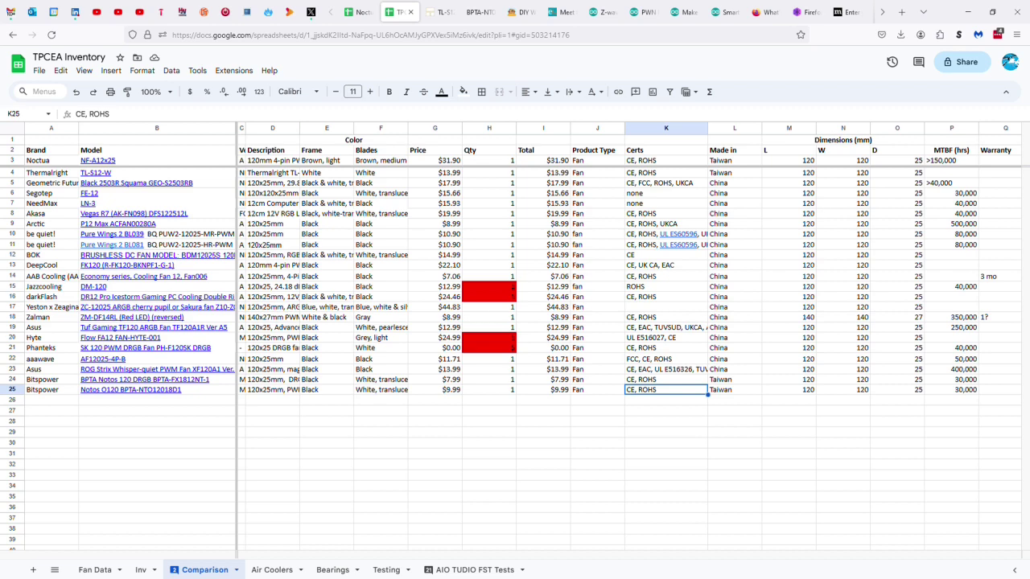
{"action": "key", "text": "Right"}
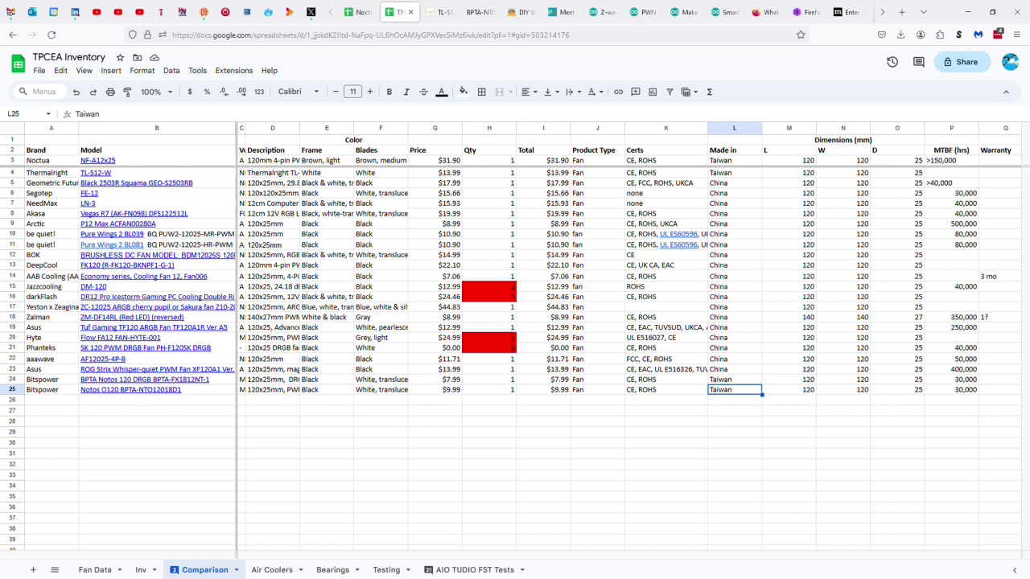
- Examine the Notos O120's dimensions, MTBF, warranty, LED type, ARGB brand compatibility and weight
{"action": "left_click", "coordinate": [788, 390]}
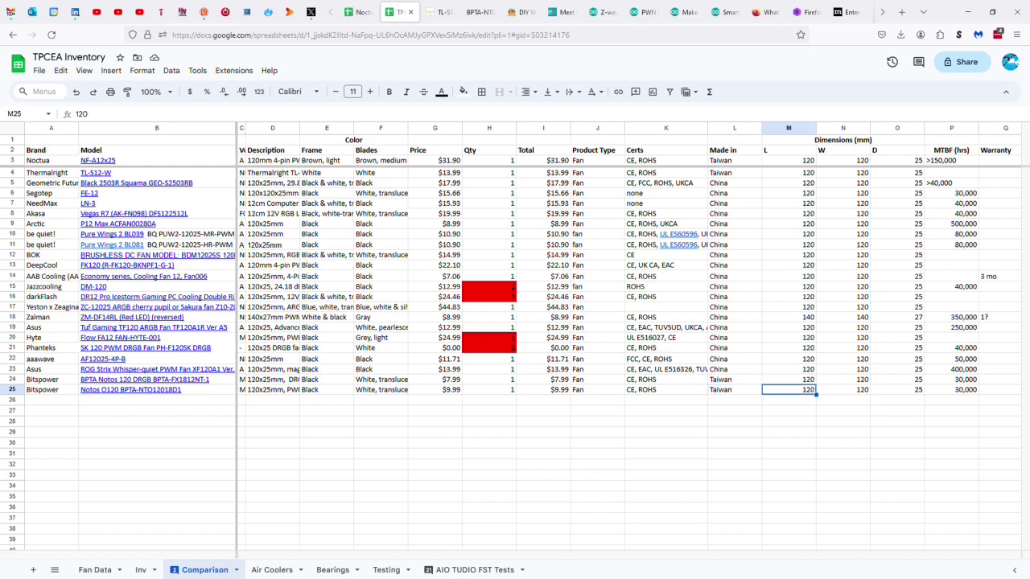
{"action": "key", "text": "Right"}
{"action": "key", "text": "Right"}
{"action": "key", "text": "Right"}
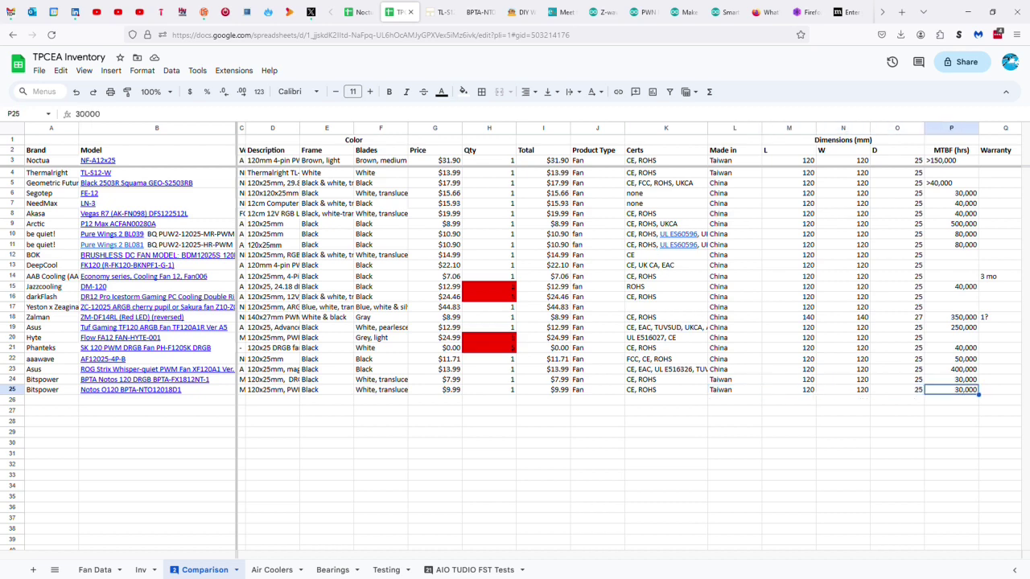
{"action": "key", "text": "Right"}
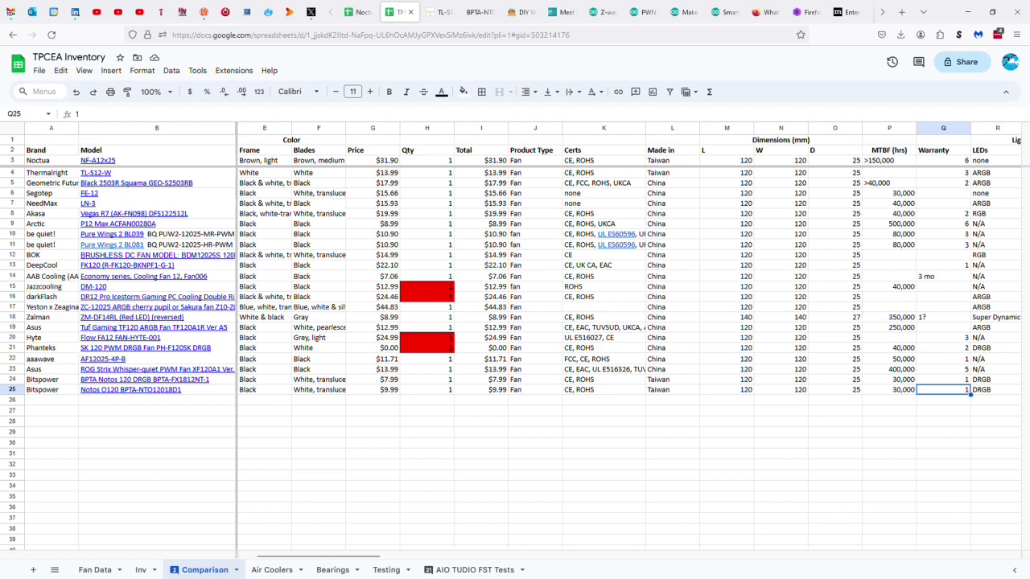
{"action": "key", "text": "Right"}
{"action": "key", "text": "Right"}
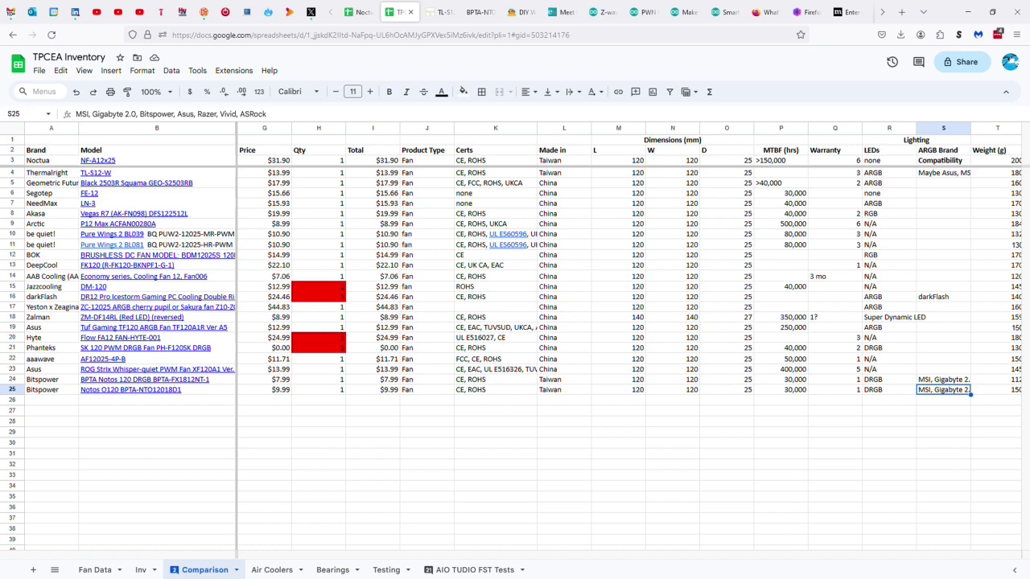
{"action": "key", "text": "Right"}
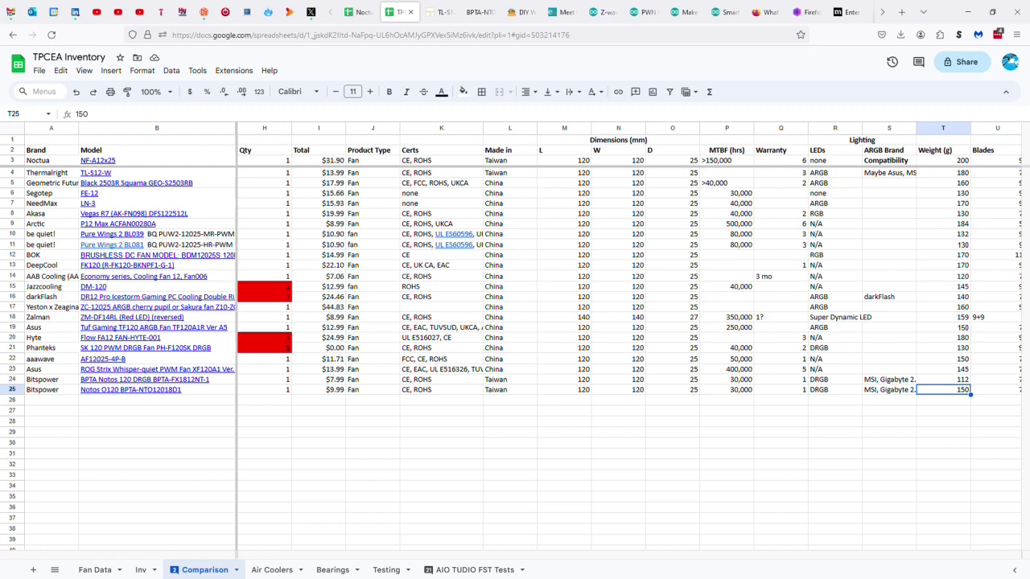
- Examine the Notos O120's blade count, mounting hole spacing, speed range, variance, 0 RPM support and airflow
{"action": "left_click", "coordinate": [998, 389]}
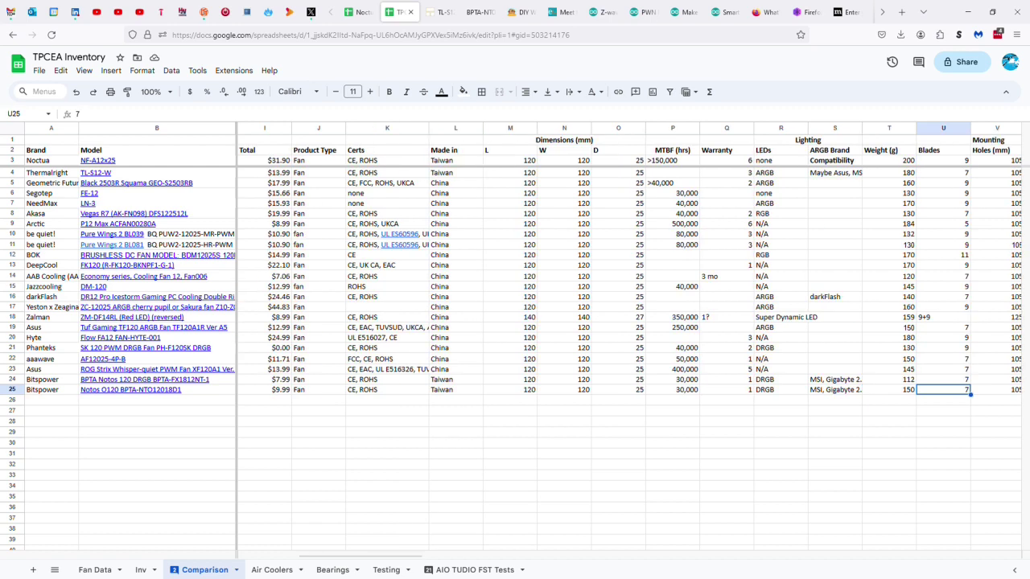
{"action": "left_click", "coordinate": [996, 389]}
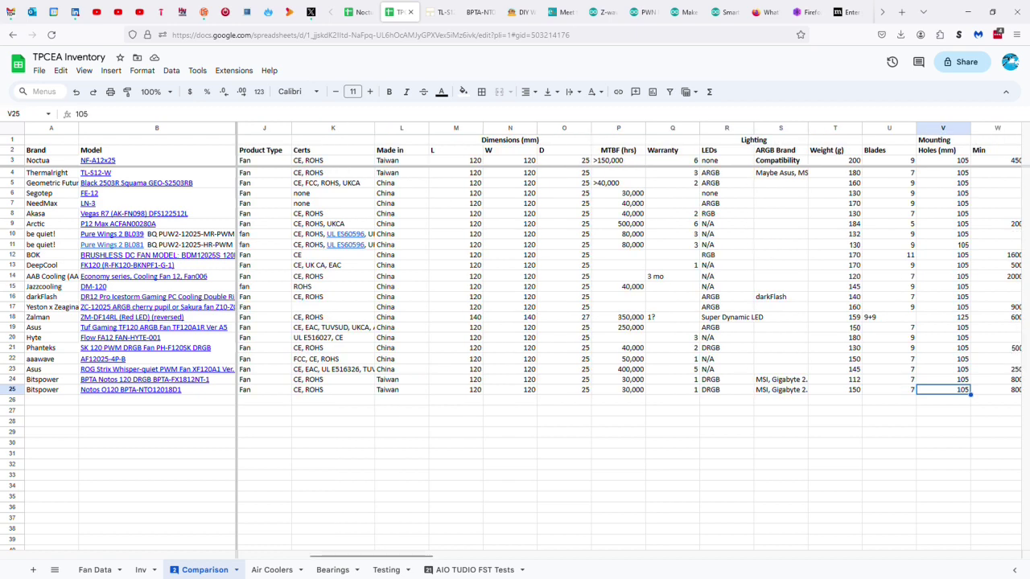
{"action": "left_click", "coordinate": [997, 389]}
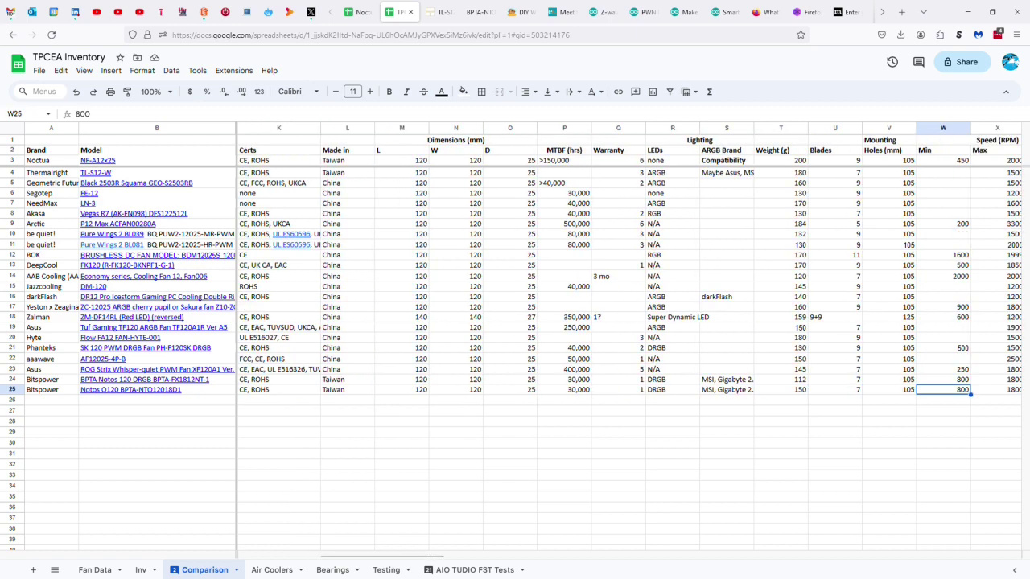
{"action": "left_click", "coordinate": [997, 389]}
{"action": "key", "text": "Right"}
{"action": "key", "text": "Right"}
{"action": "key", "text": "Right"}
{"action": "key", "text": "Right"}
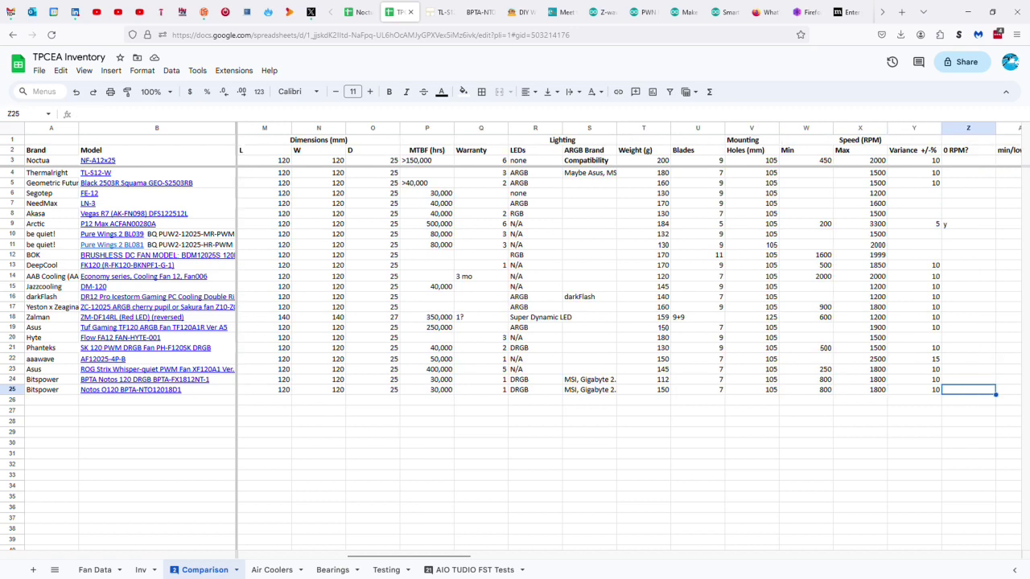
{"action": "key", "text": "Left"}
{"action": "key", "text": "Right"}
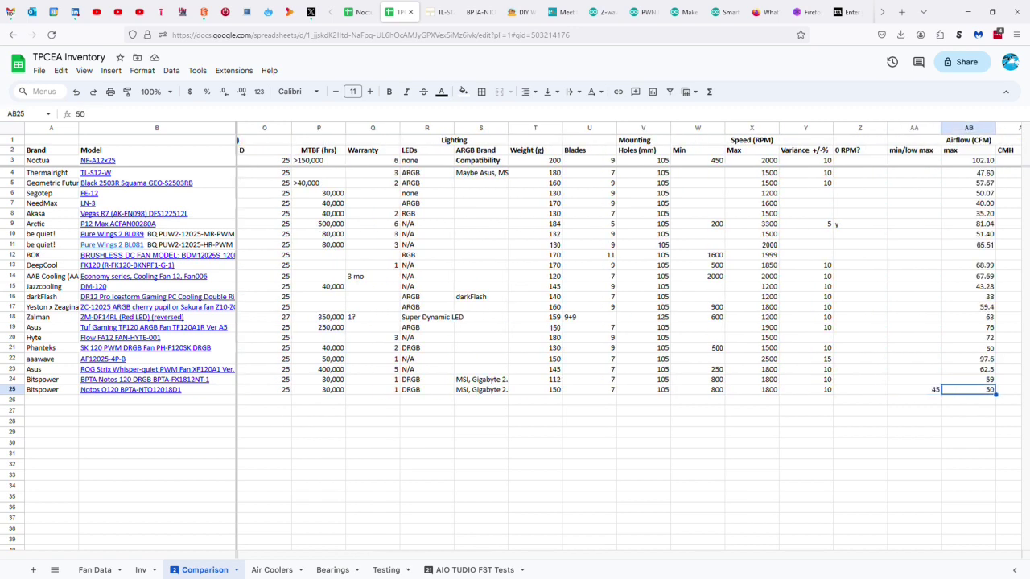
- Examine the Notos O120's minimum and maximum static pressure and fan noise values
{"action": "key", "text": "Right"}
{"action": "key", "text": "Right"}
{"action": "key", "text": "Right"}
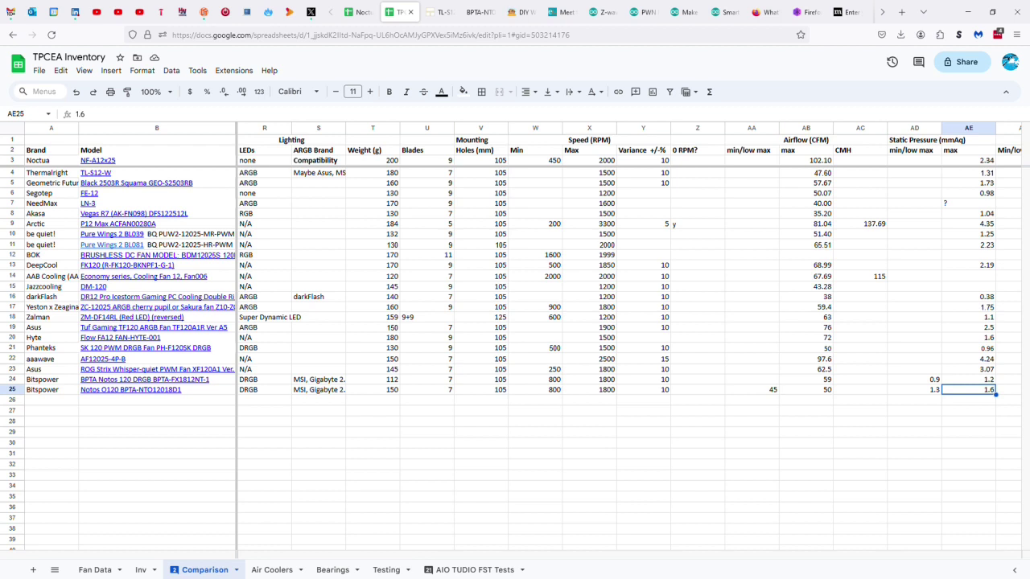
{"action": "key", "text": "Right"}
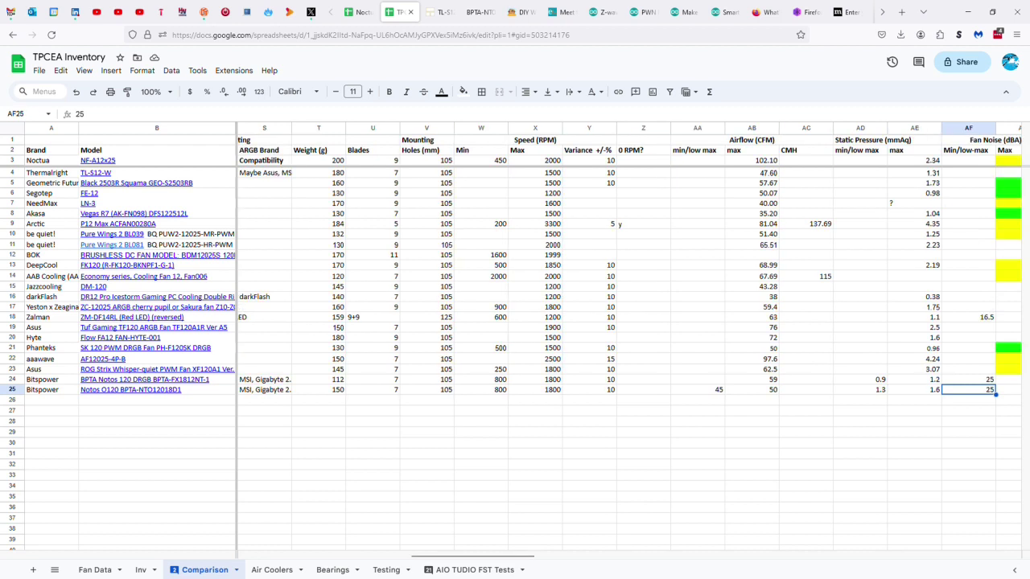
{"action": "key", "text": "Right"}
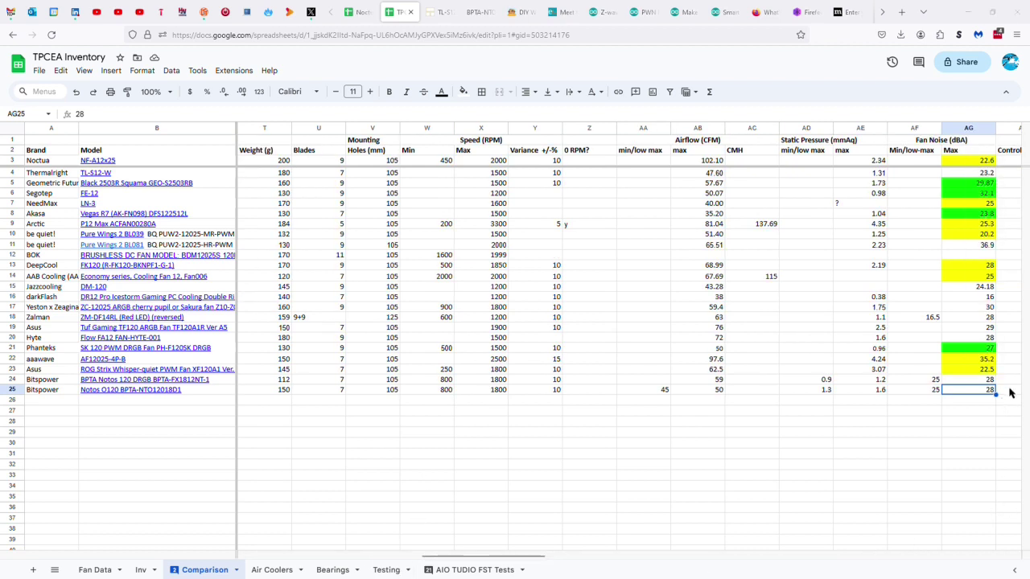
- Examine the Notos O120's control and ARGB cable lengths, daisy-chain support and cable sleeving
{"action": "key", "text": "Right"}
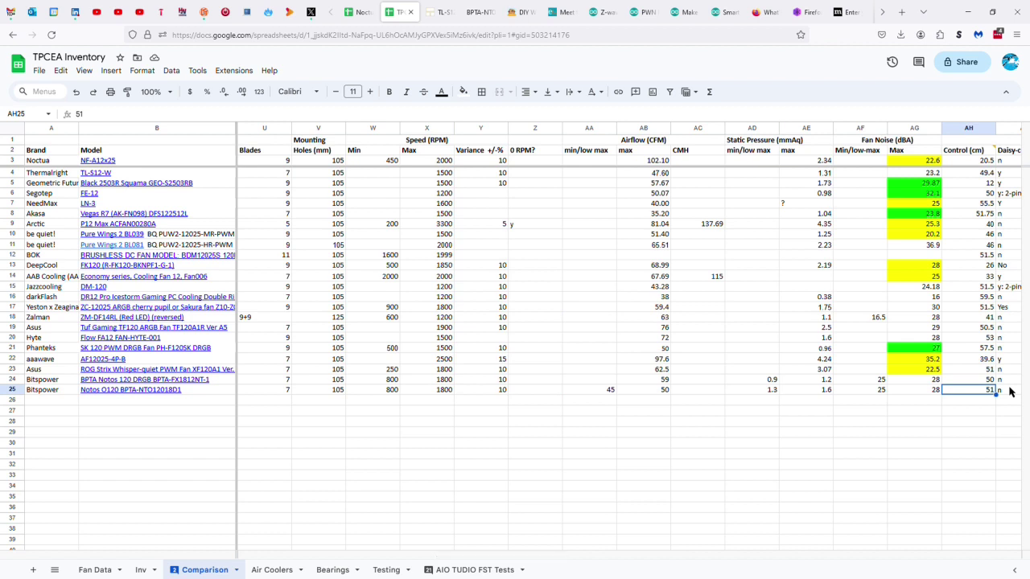
{"action": "key", "text": "Right"}
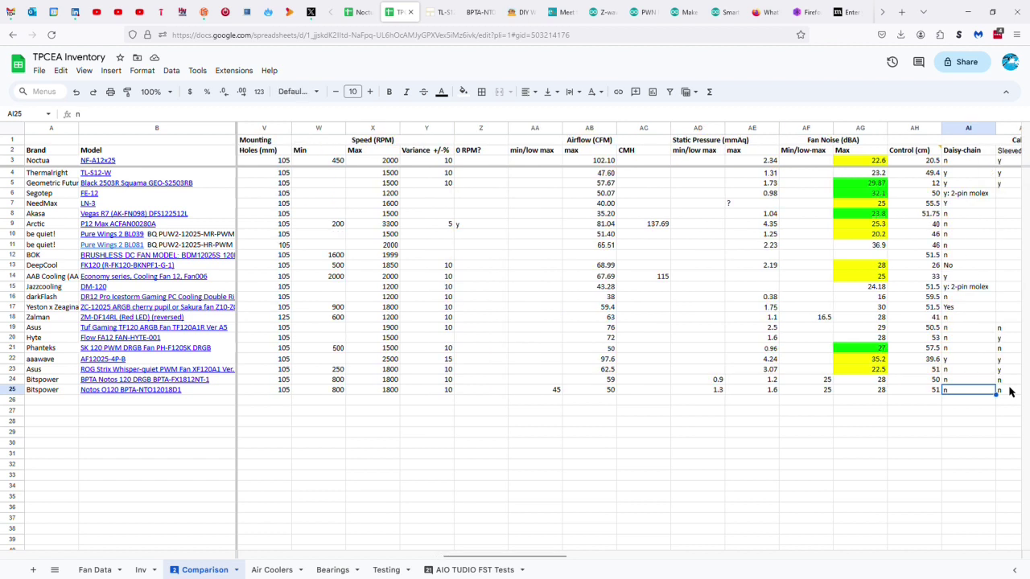
{"action": "key", "text": "Right"}
{"action": "key", "text": "Right"}
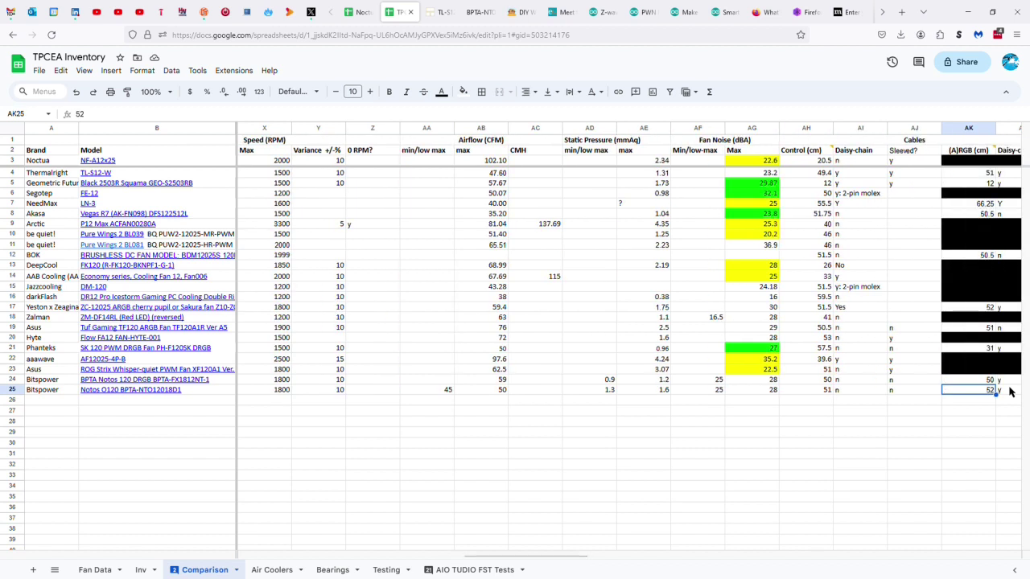
{"action": "key", "text": "Right"}
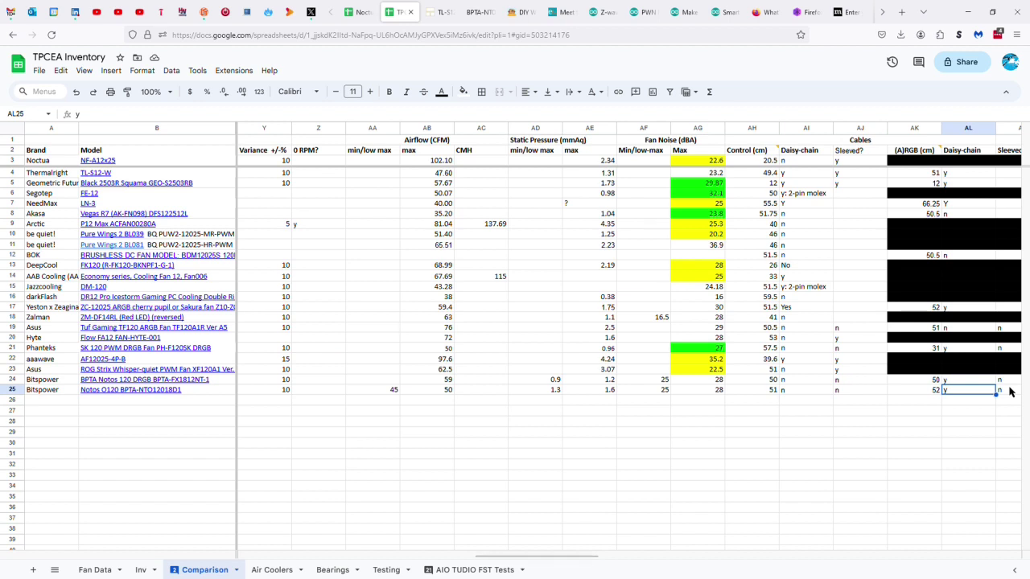
{"action": "key", "text": "Right"}
{"action": "key", "text": "Right"}
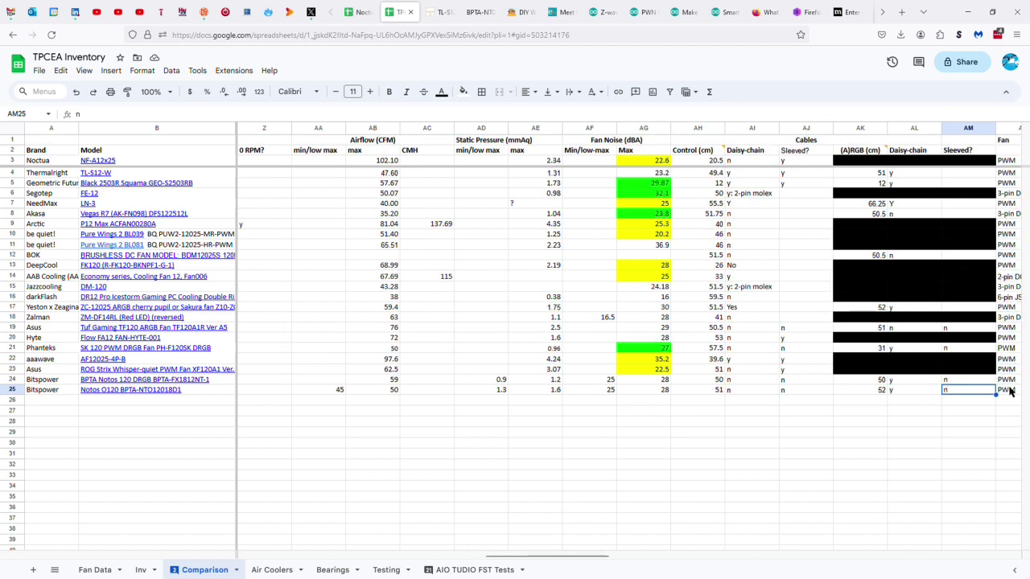
- Examine the Notos O120's LED connector, bearing type, voltage ratings, and rated, minimum and maximum power
{"action": "key", "text": "Right"}
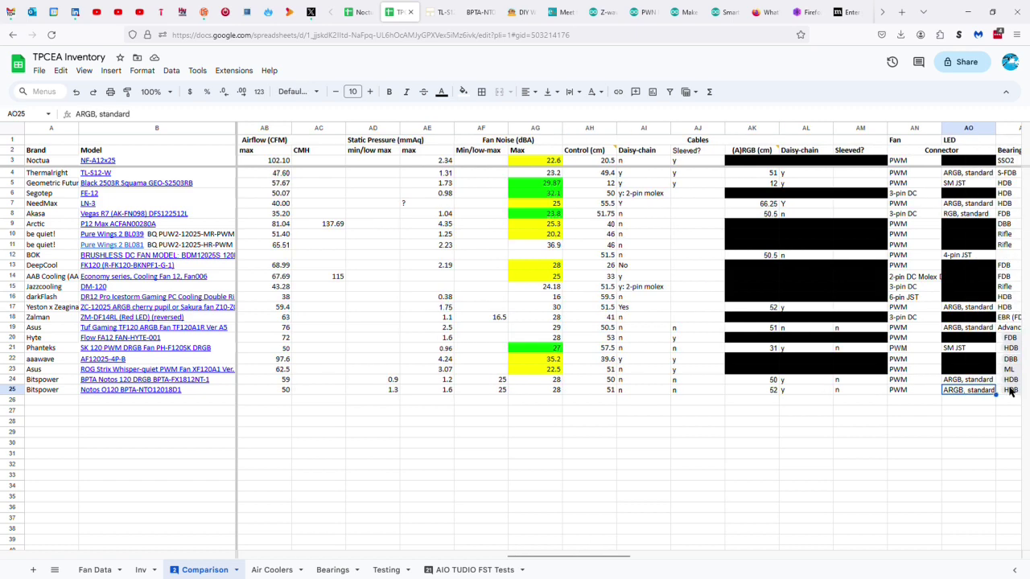
{"action": "key", "text": "Right"}
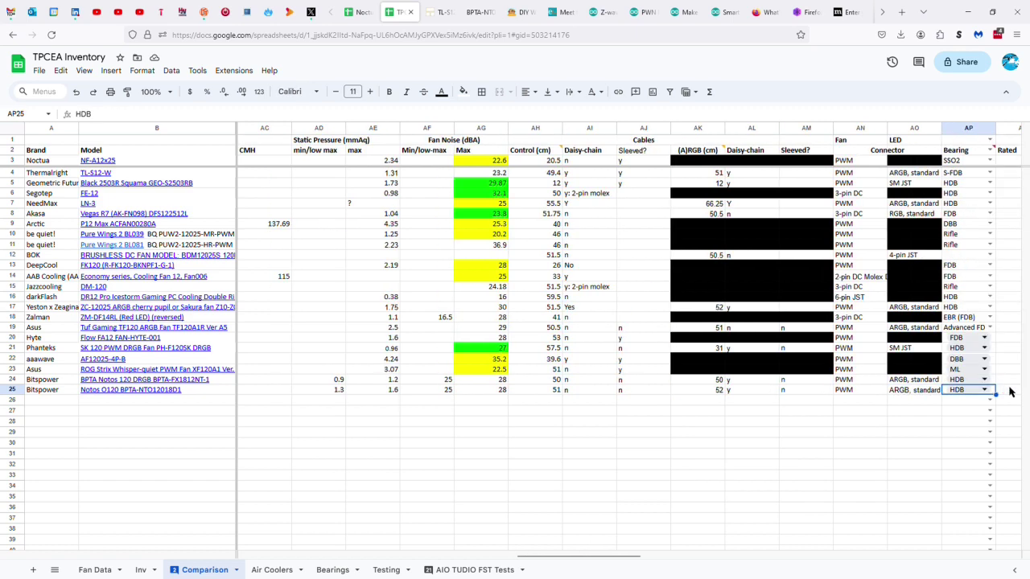
{"action": "key", "text": "Right"}
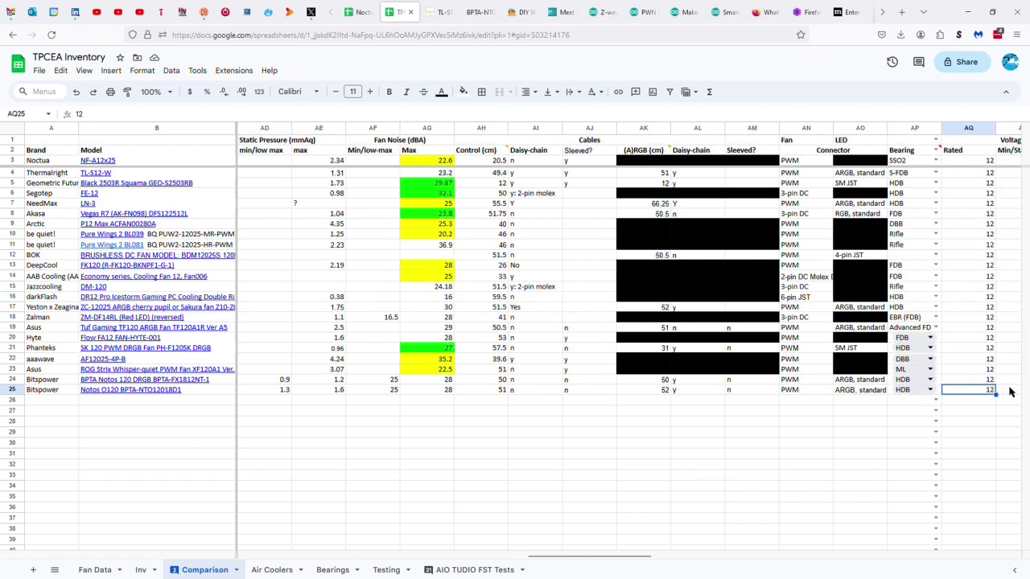
{"action": "key", "text": "Right"}
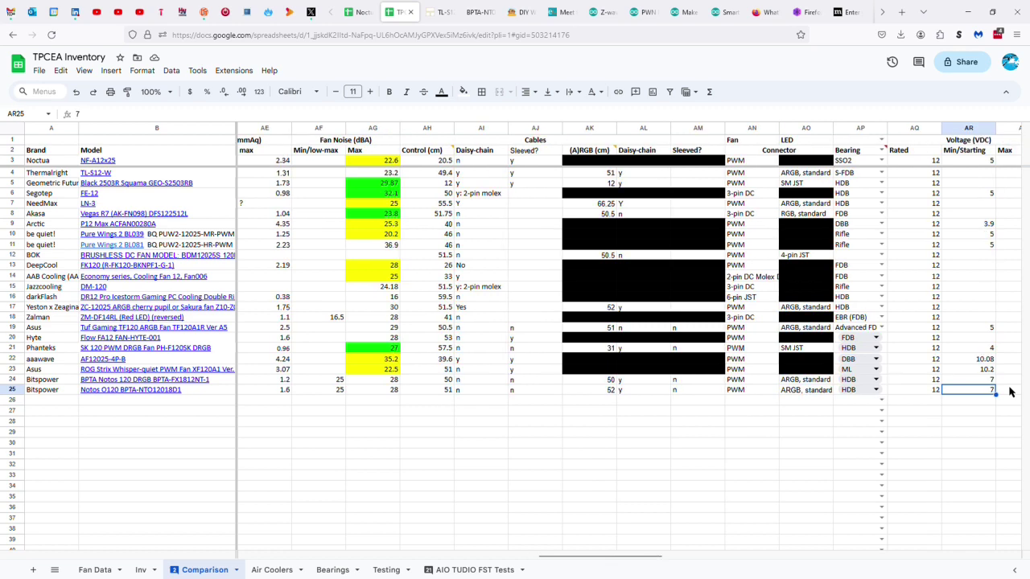
{"action": "key", "text": "Right"}
{"action": "key", "text": "Right"}
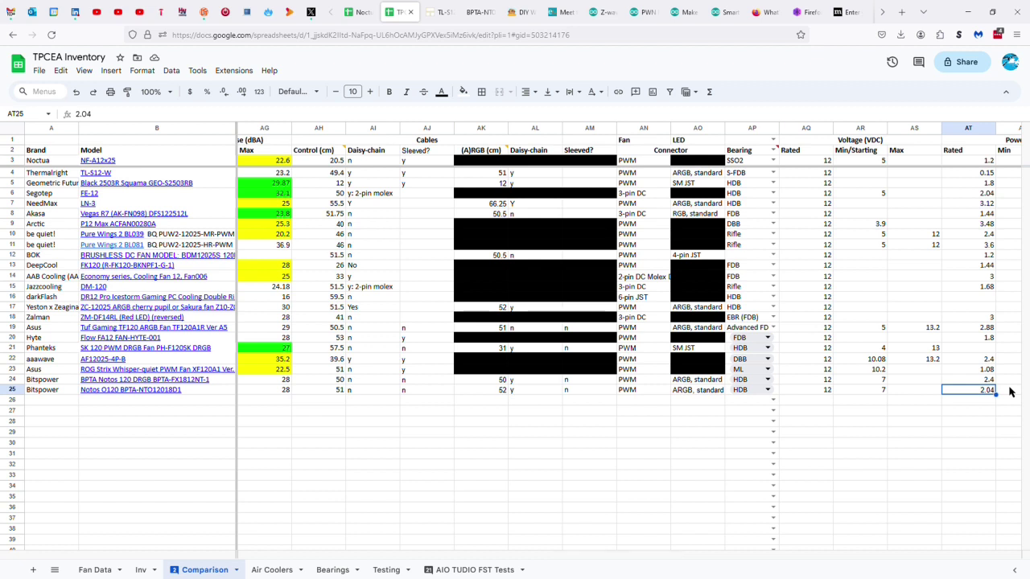
{"action": "key", "text": "Right"}
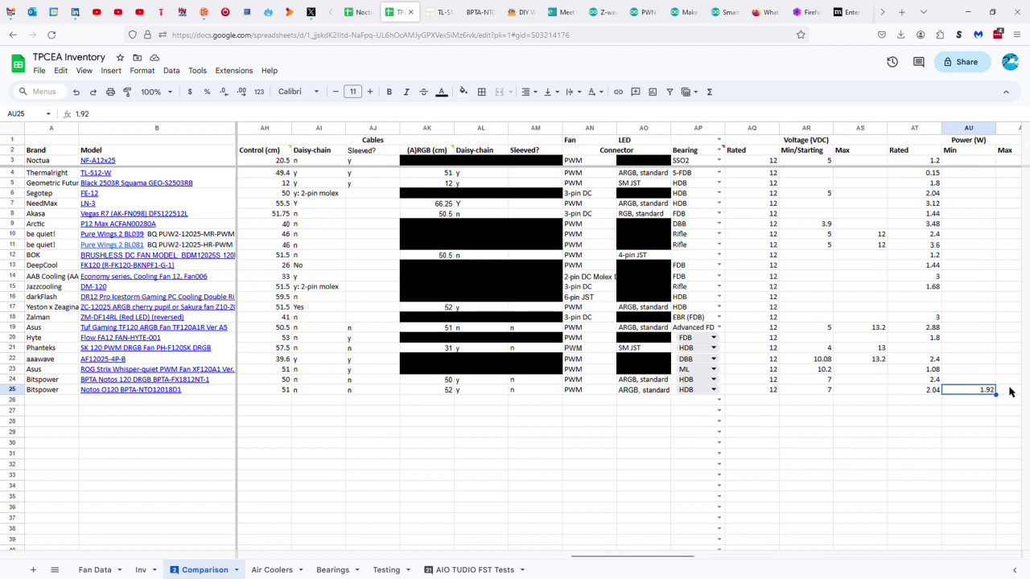
{"action": "key", "text": "Right"}
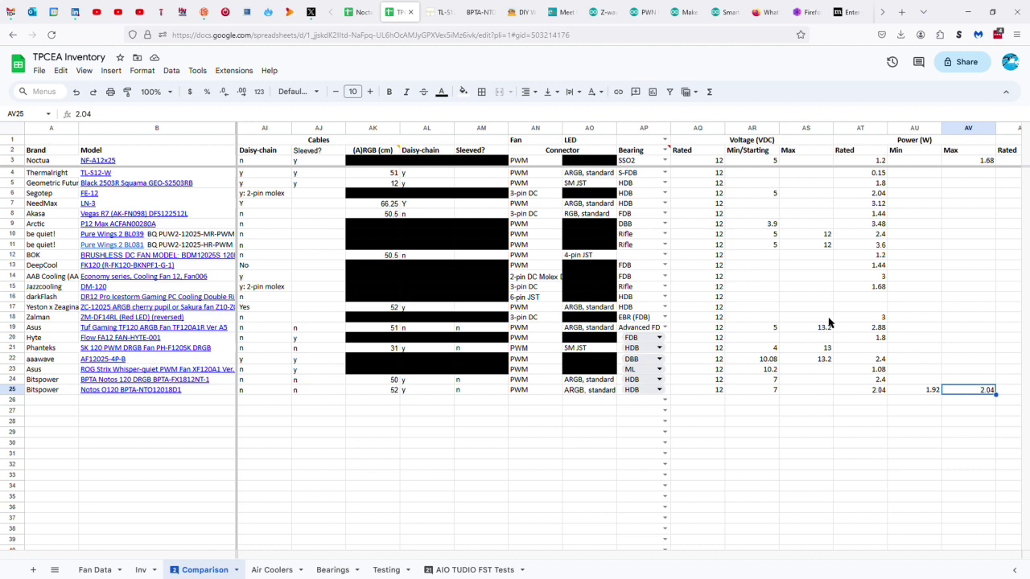
- Examine the Notos O120's rated, minimum and maximum amperage
{"action": "key", "text": "Right"}
{"action": "key", "text": "Right"}
{"action": "key", "text": "Right"}
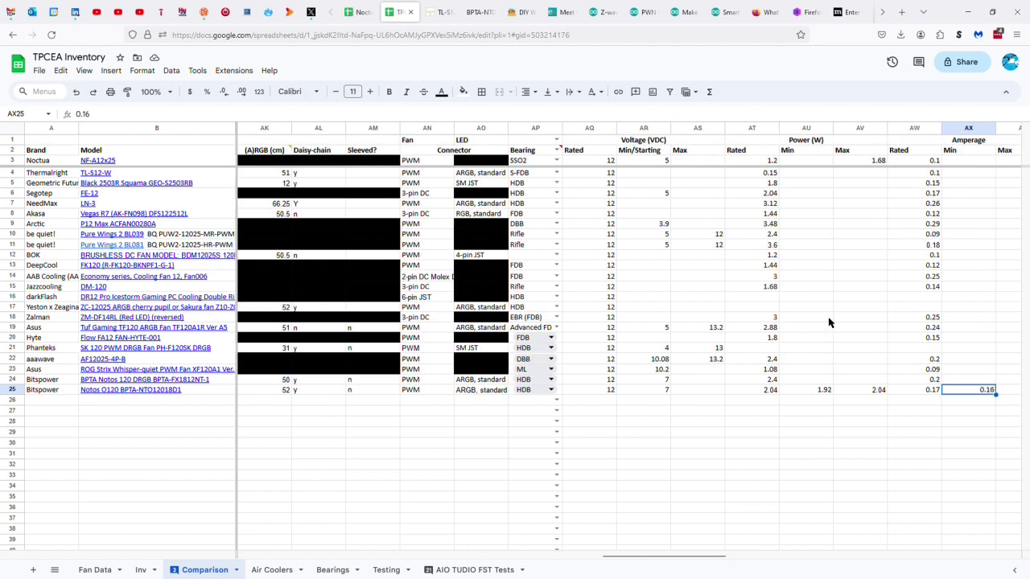
{"action": "key", "text": "Left"}
{"action": "key", "text": "Left"}
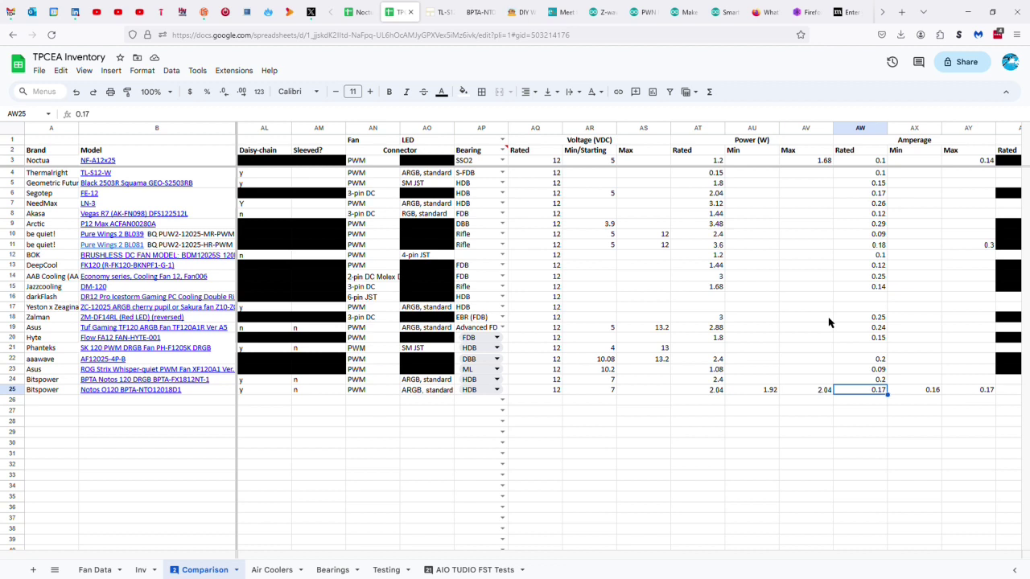
{"action": "key", "text": "Right"}
{"action": "key", "text": "Right"}
- Examine the Notos O120's LED voltage, plus its rated, minimum and maximum LED power and LED amperage
{"action": "key", "text": "Right"}
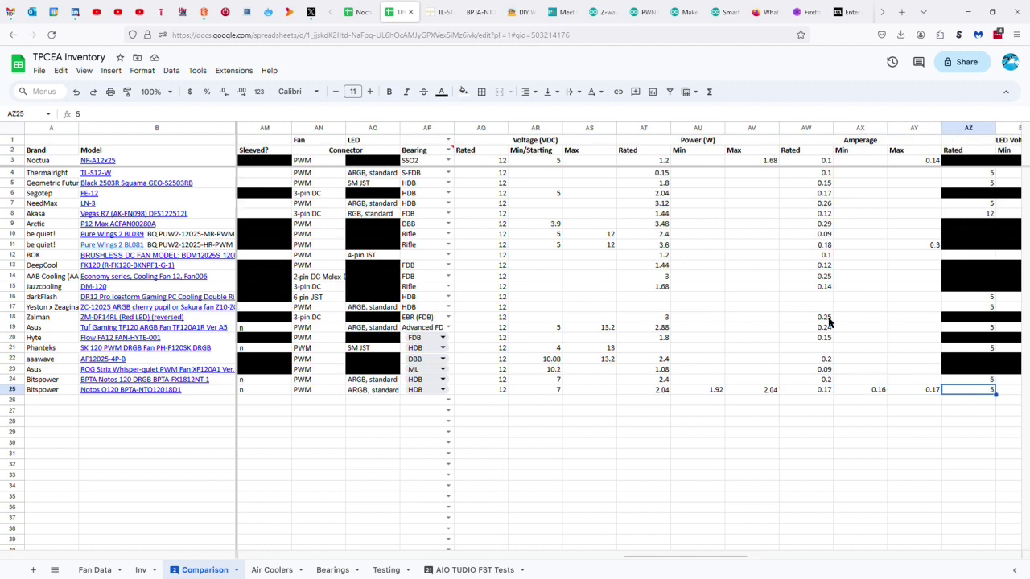
{"action": "key", "text": "Right"}
{"action": "key", "text": "Right"}
{"action": "key", "text": "Right"}
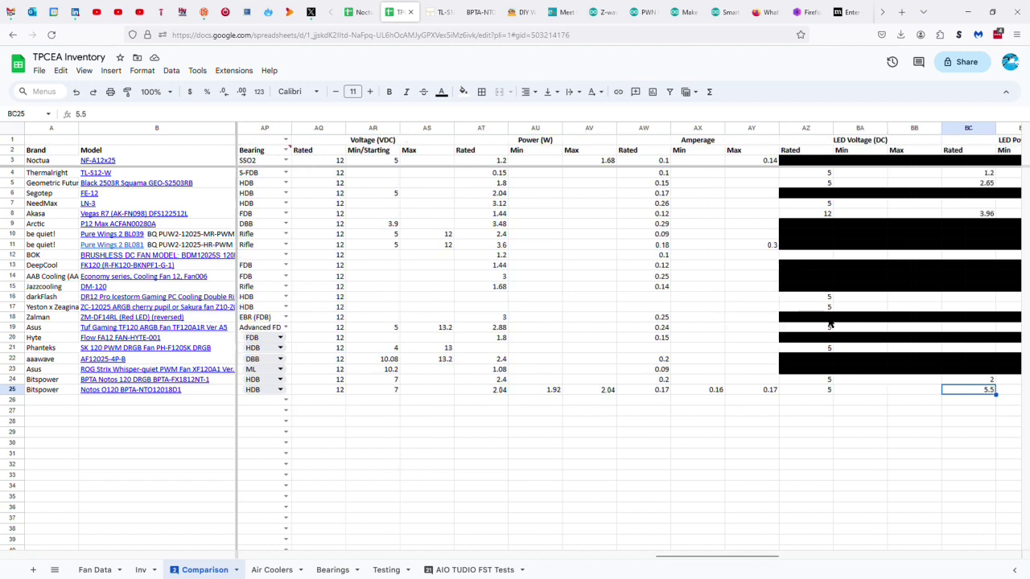
{"action": "key", "text": "Right"}
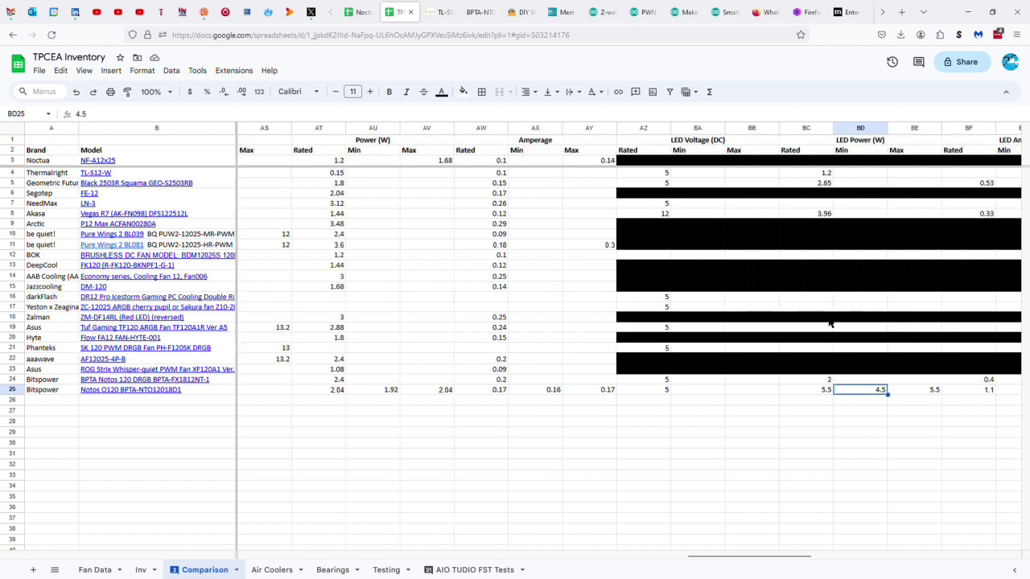
{"action": "key", "text": "Right"}
{"action": "key", "text": "Right"}
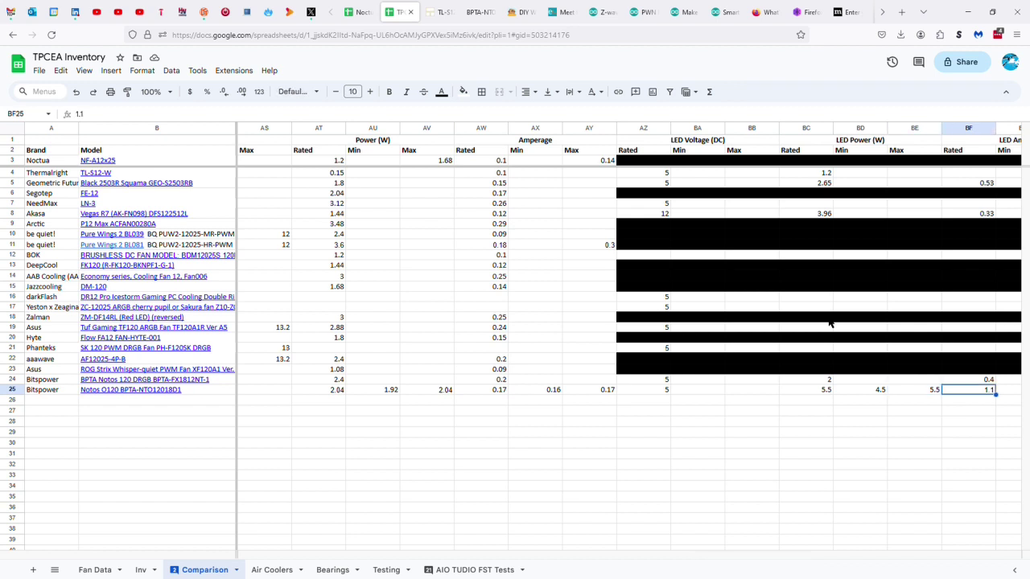
{"action": "key", "text": "Right"}
{"action": "key", "text": "Right"}
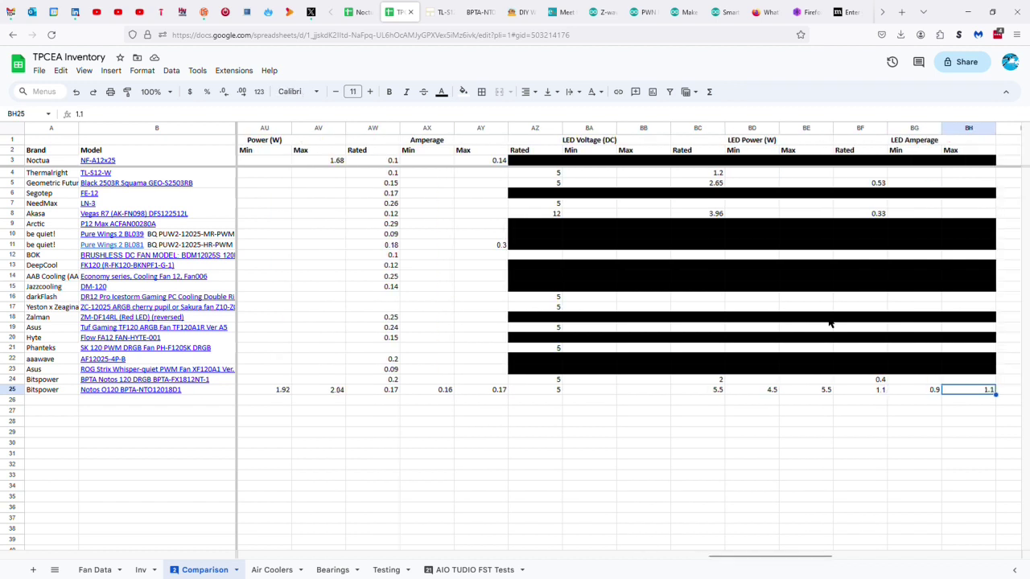
- Examine the Notos O120's rotation and flow indicators, included screws and rubber pins, and vibration-dampening gasket and cushions
{"action": "key", "text": "Right"}
{"action": "key", "text": "Right"}
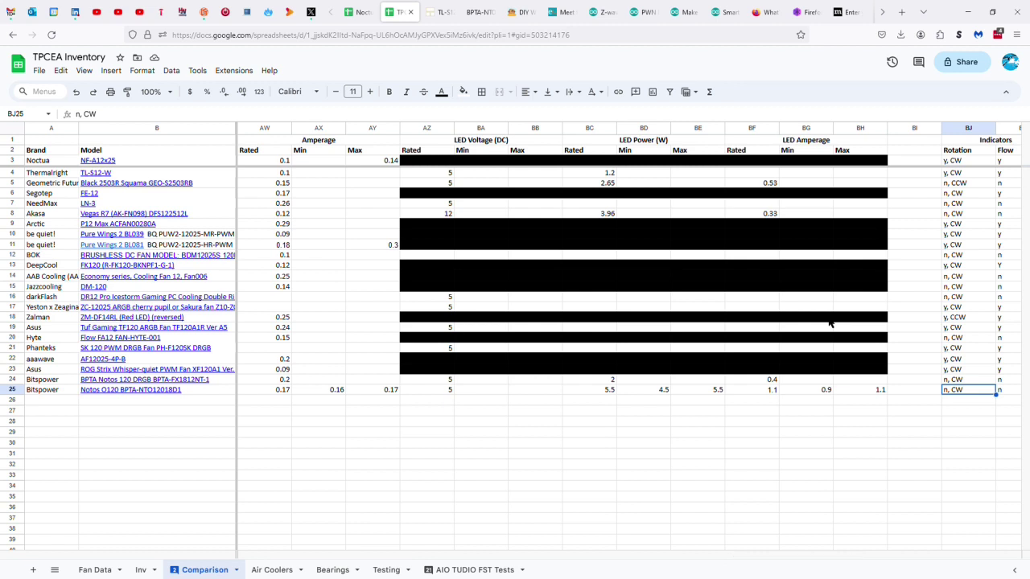
{"action": "key", "text": "Right"}
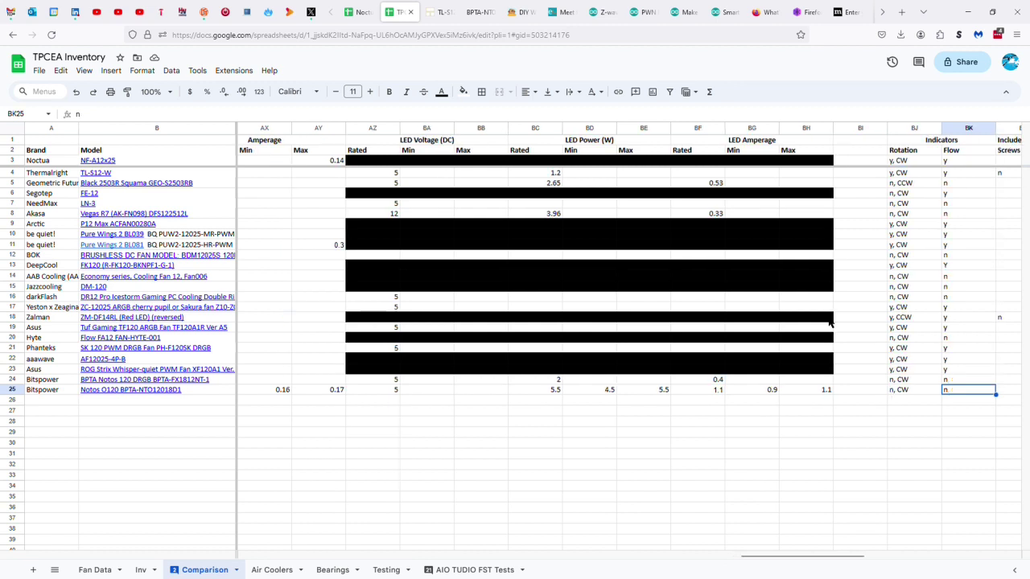
{"action": "key", "text": "Right"}
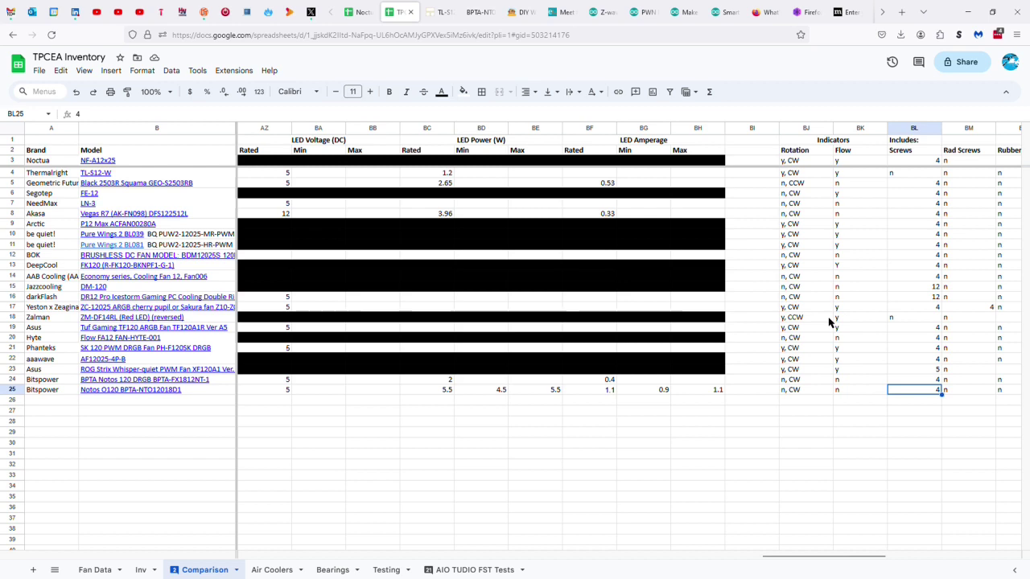
{"action": "key", "text": "Right"}
{"action": "key", "text": "Right"}
{"action": "key", "text": "Right"}
{"action": "key", "text": "Right"}
{"action": "key", "text": "Right"}
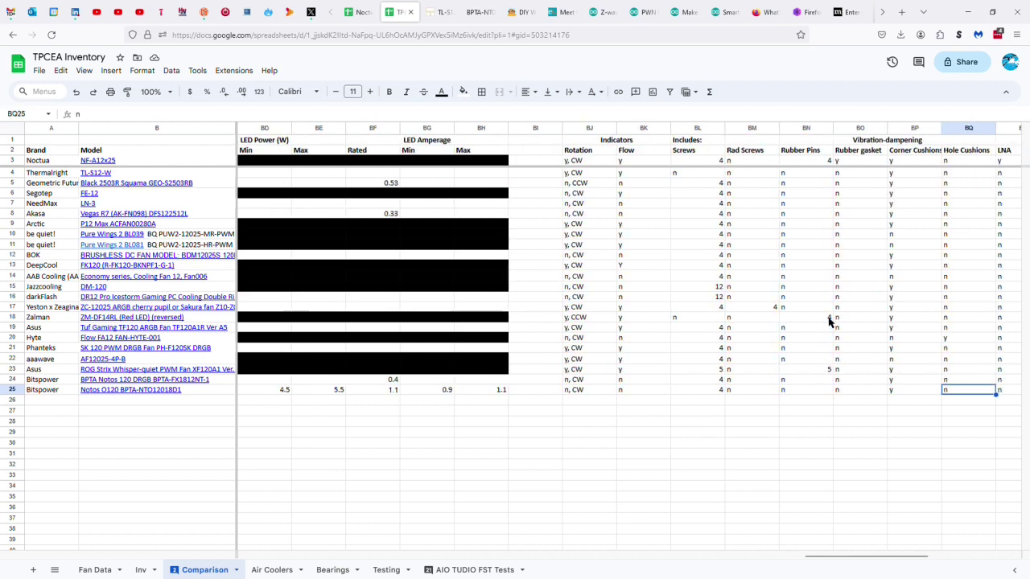
- Examine the Notos O120's included adapters, from LNA and speed switch to hub and remote control, and return to the row's start
{"action": "key", "text": "Right"}
{"action": "key", "text": "Right"}
{"action": "key", "text": "Right"}
{"action": "key", "text": "Right"}
{"action": "key", "text": "Right"}
{"action": "key", "text": "Right"}
{"action": "key", "text": "Right"}
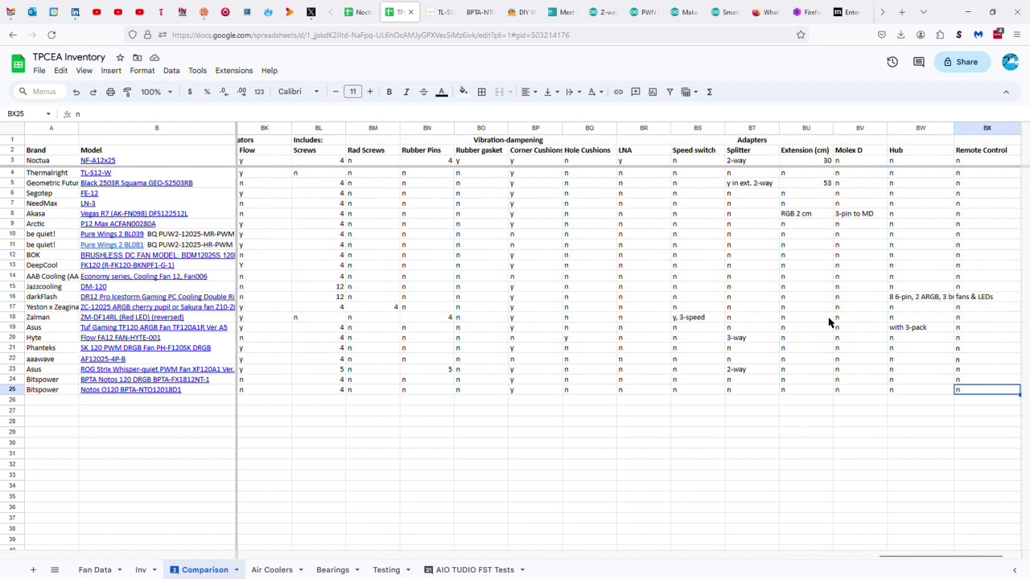
{"action": "key", "text": "Home"}
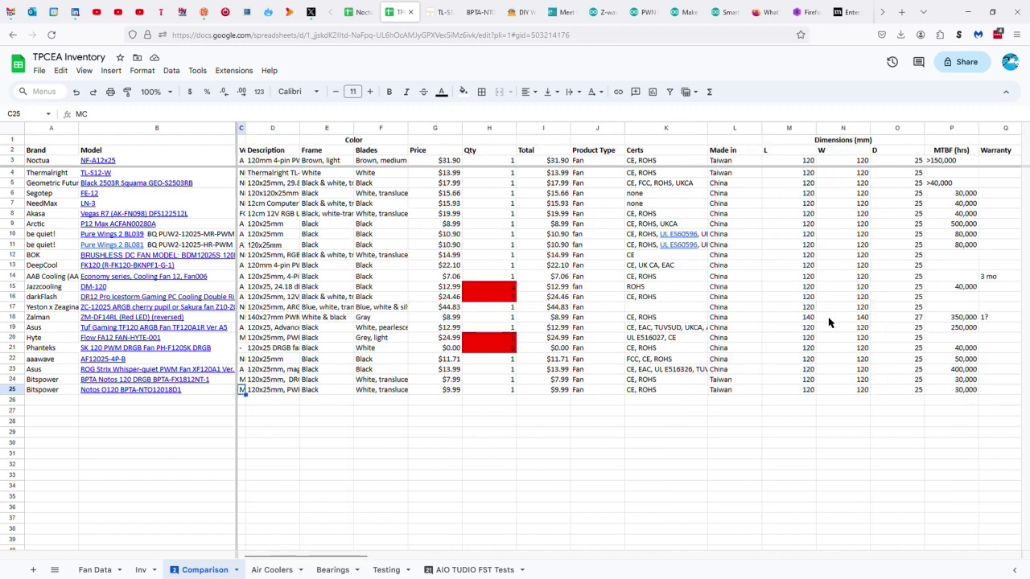